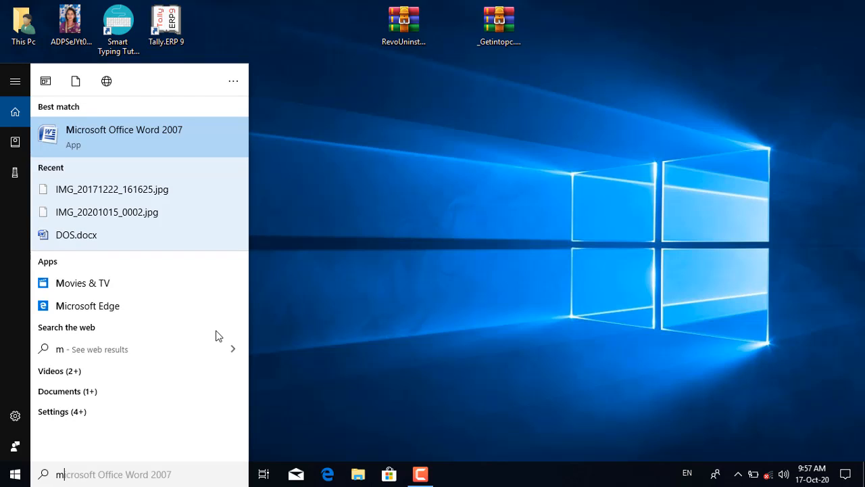
Open Microsoft Office Word 2007 with a blank document and look through the built-in document themes.
{"action": "left_click", "coordinate": [154, 138]}
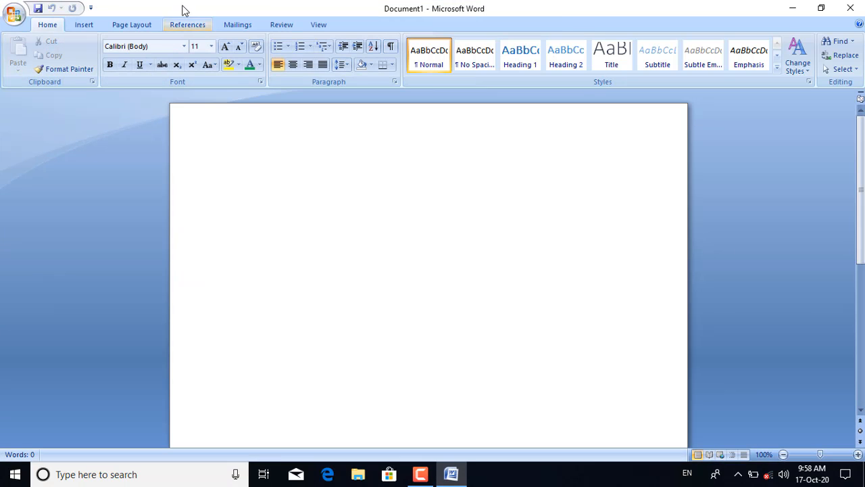
{"action": "left_click", "coordinate": [140, 27]}
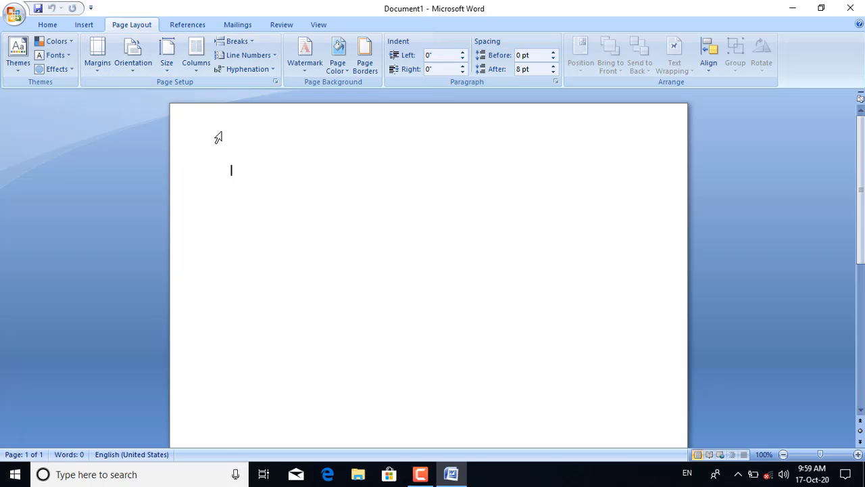
{"action": "left_click", "coordinate": [18, 76]}
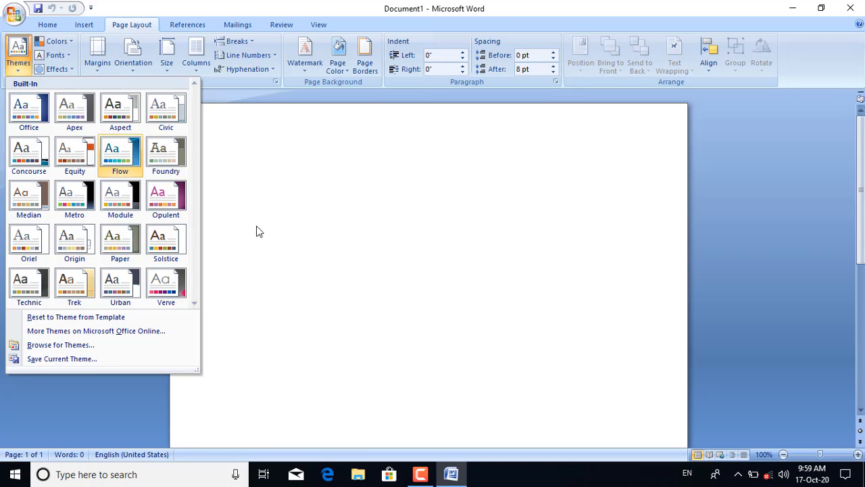
{"action": "left_click", "coordinate": [272, 220]}
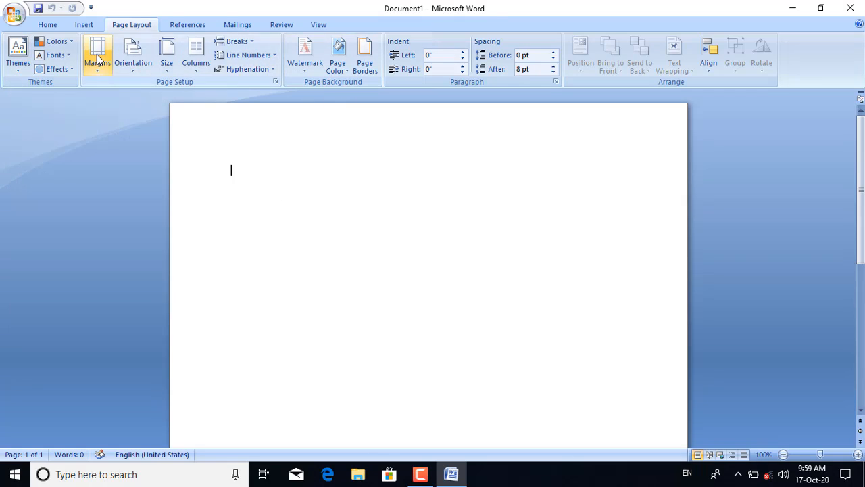
Set the page color of the blank document to the dark orange theme color.
{"action": "left_click", "coordinate": [20, 72]}
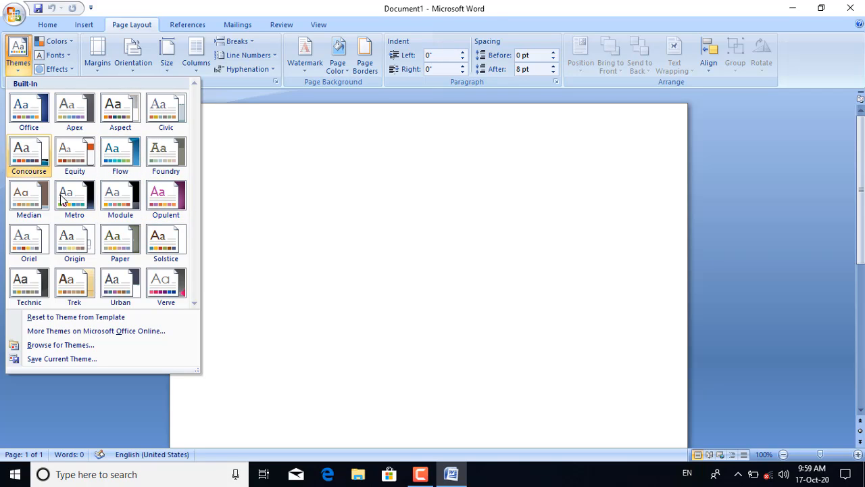
{"action": "left_click", "coordinate": [348, 74]}
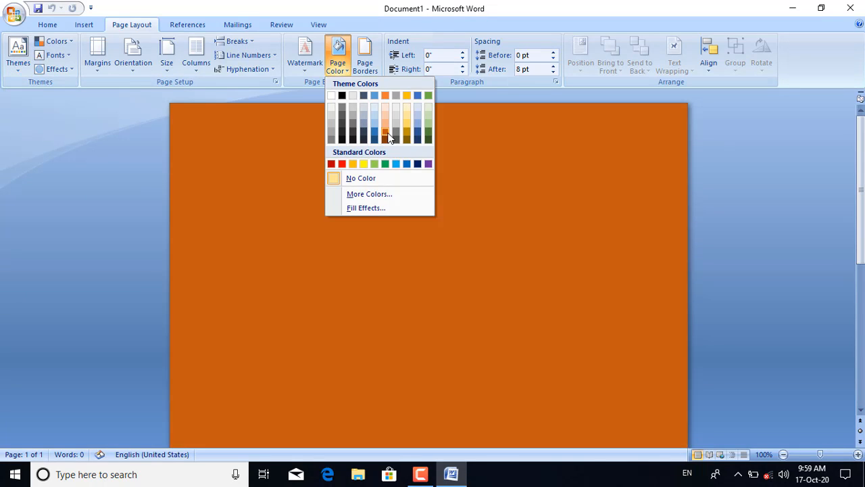
{"action": "left_click", "coordinate": [386, 133]}
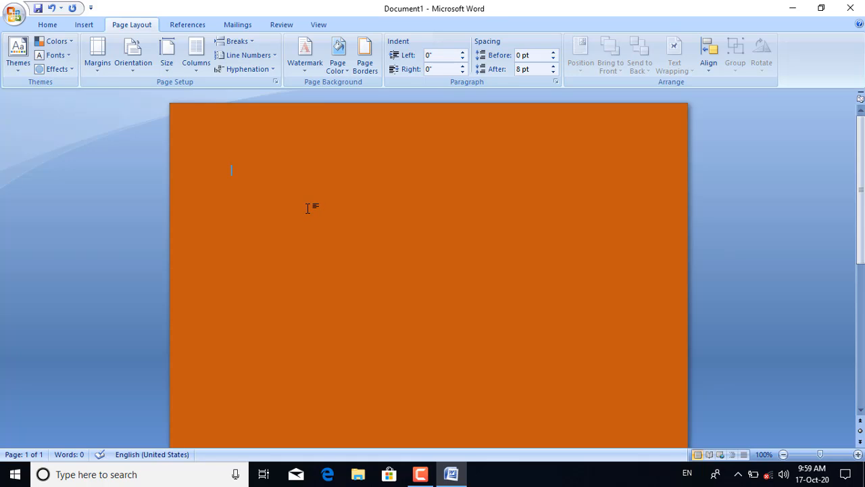
Enter the sentence "Page laout is very impotant for decorating page according to need." as the page's first line.
{"action": "type", "text": "Page lao"}
{"action": "key", "text": "BackSpace"}
{"action": "type", "text": "aout is ve"}
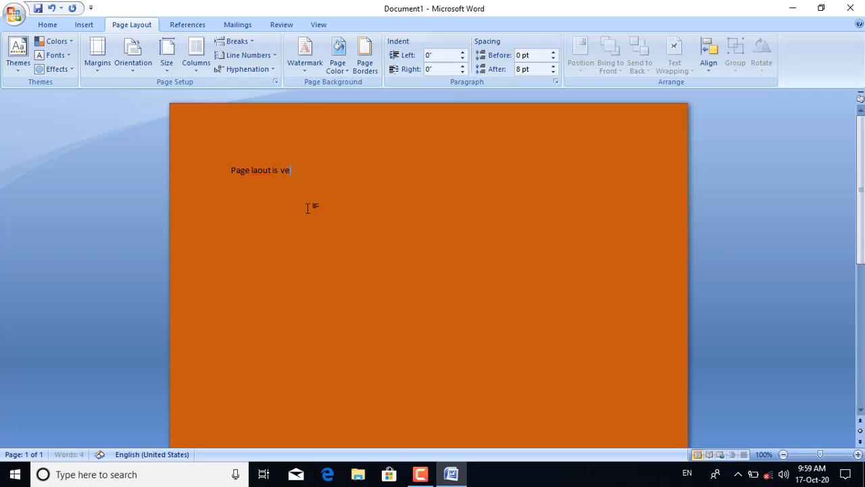
{"action": "type", "text": "ry impotant for decorat"}
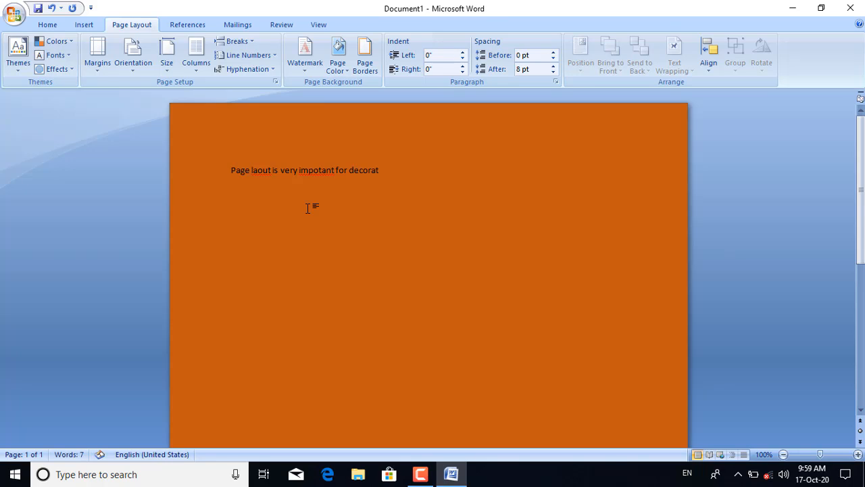
{"action": "type", "text": "ing page accor"}
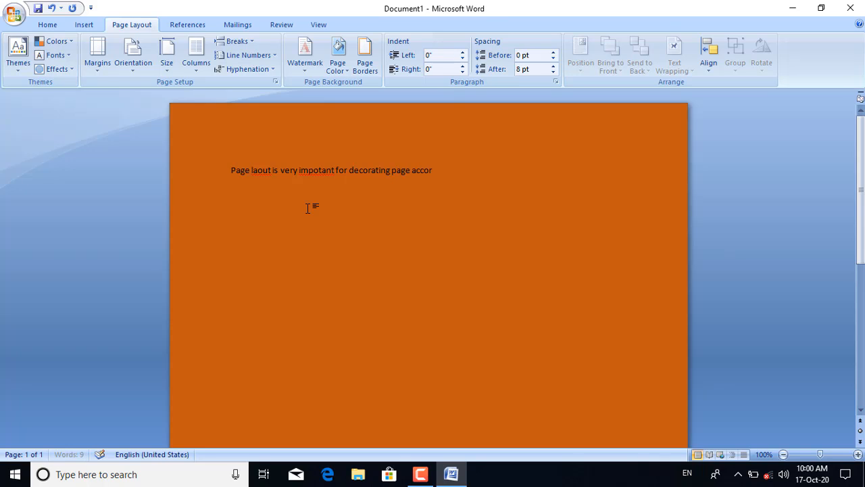
{"action": "type", "text": "ding to need."}
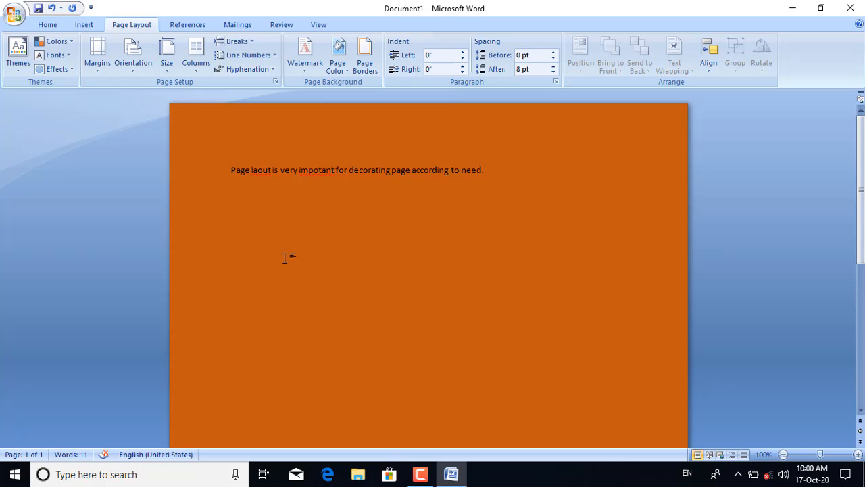
Correct the misspelled words to "important" and "layout" using the spelling suggestions.
{"action": "right_click", "coordinate": [319, 171]}
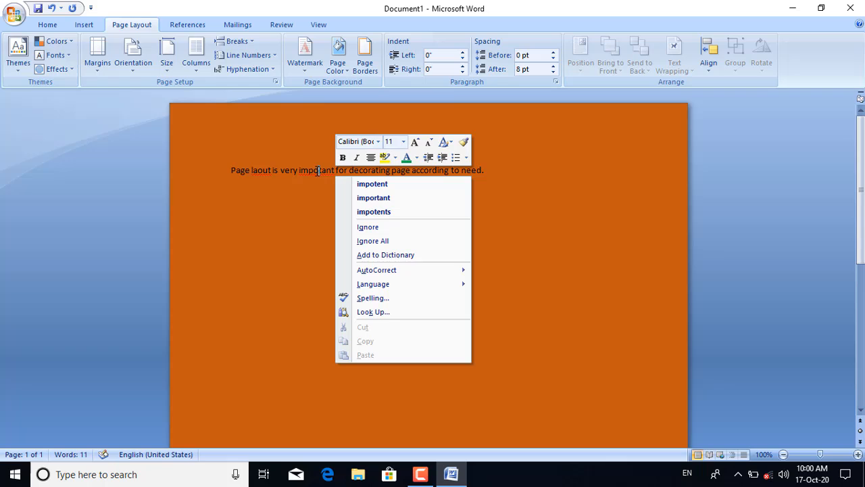
{"action": "left_click", "coordinate": [379, 198]}
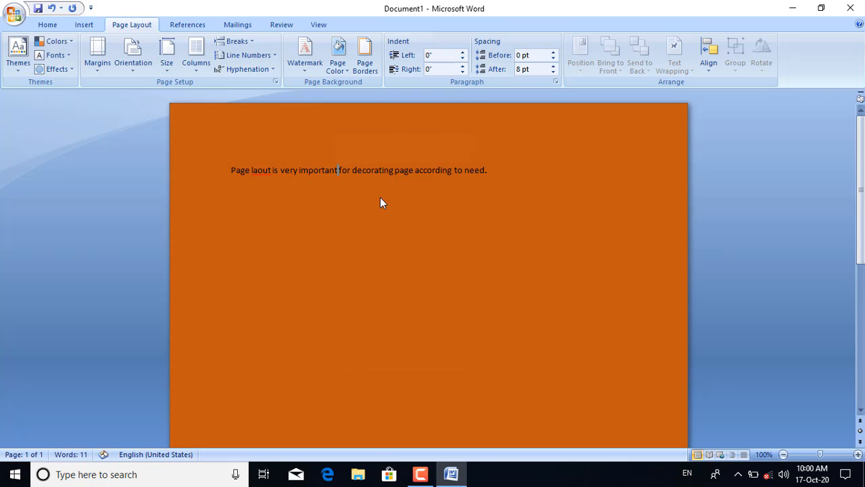
{"action": "right_click", "coordinate": [262, 170]}
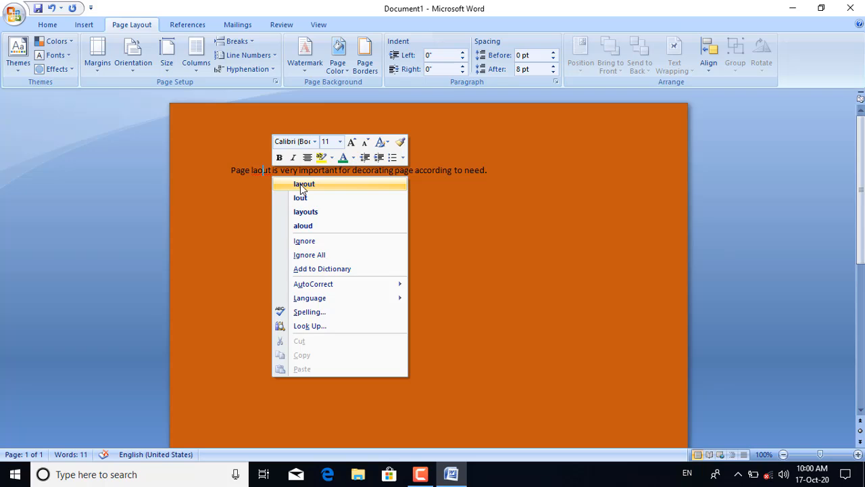
{"action": "left_click", "coordinate": [300, 183]}
Set the font size of the whole sentence to 22.
{"action": "left_click_drag", "start_coordinate": [502, 174], "coordinate": [232, 199]}
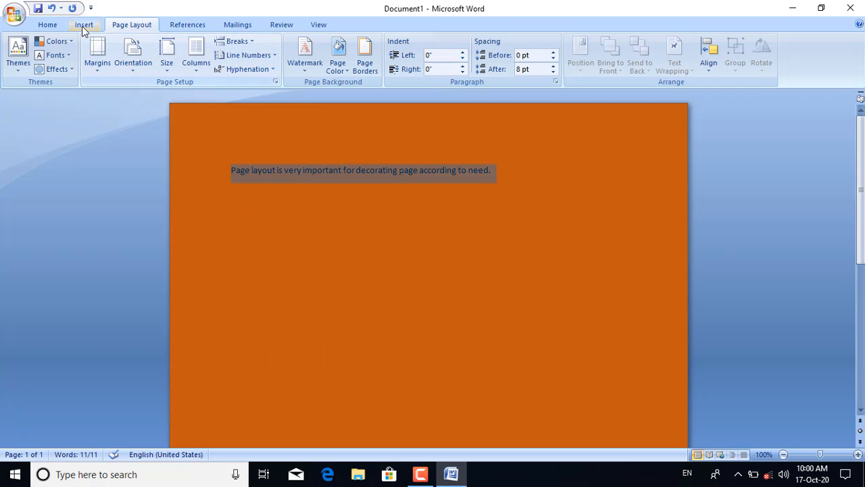
{"action": "left_click", "coordinate": [49, 25]}
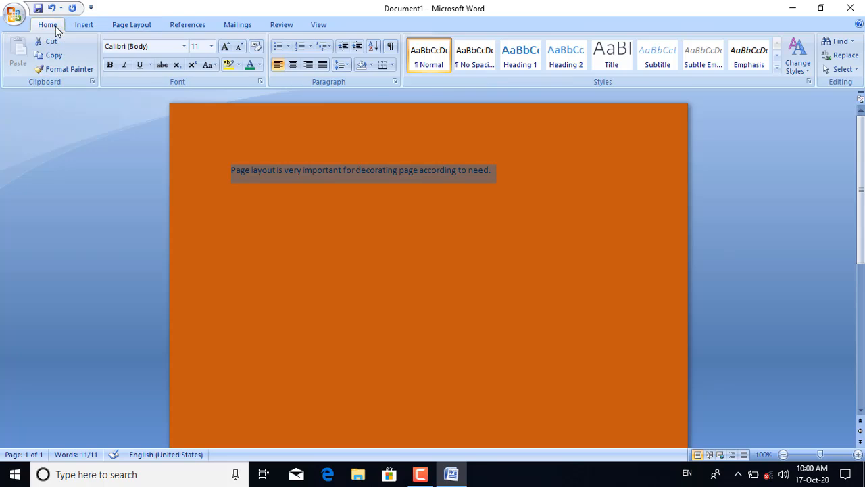
{"action": "left_click", "coordinate": [212, 50]}
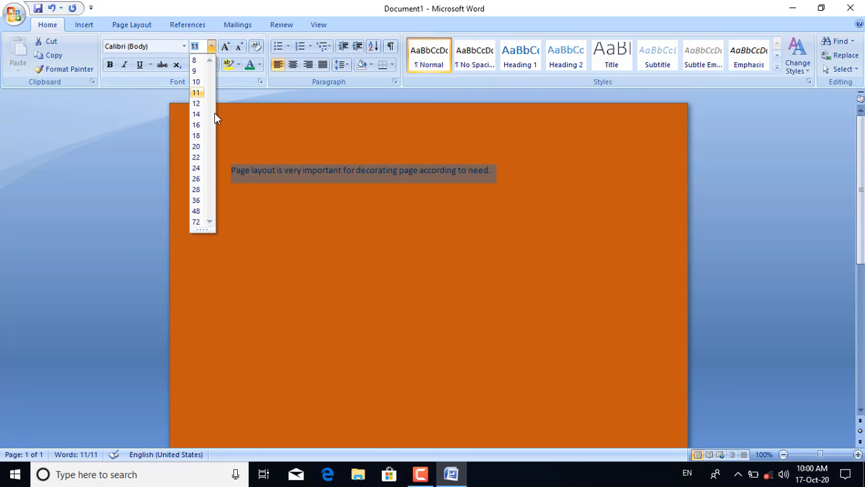
{"action": "left_click", "coordinate": [197, 156]}
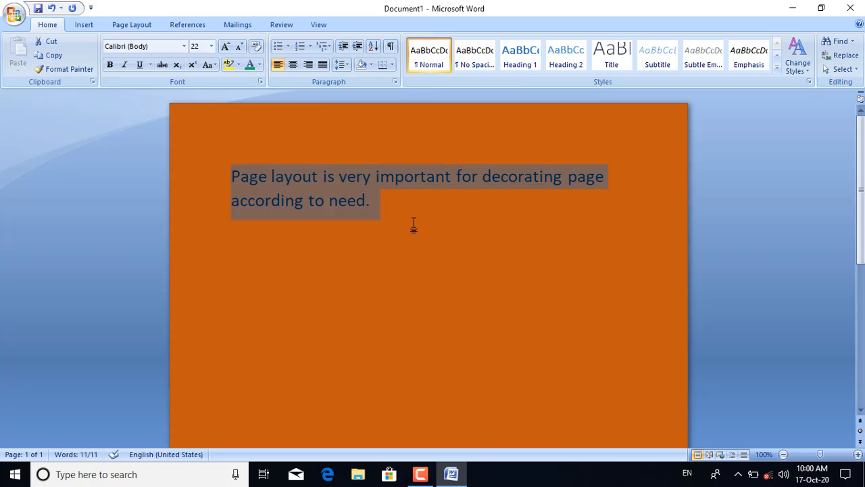
Copy the selected sentence and paste it repeatedly until the page holds eight copies.
{"action": "key", "text": "ctrl+c"}
{"action": "key", "text": "ctrl+v"}
{"action": "key", "text": "ctrl+v"}
{"action": "key", "text": "ctrl+v"}
{"action": "key", "text": "ctrl+v"}
{"action": "key", "text": "ctrl+v"}
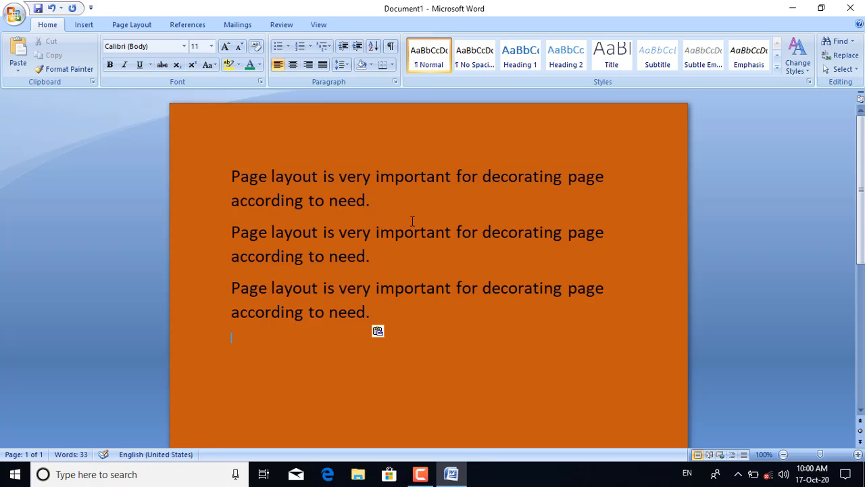
{"action": "key", "text": "ctrl+v"}
{"action": "key", "text": "ctrl+v"}
{"action": "key", "text": "ctrl+v"}
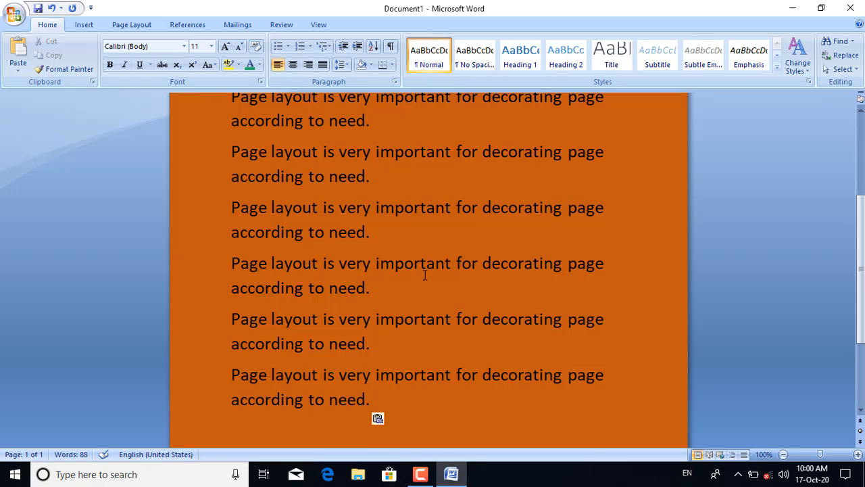
Apply the built-in Opulent theme to the document.
{"action": "scroll", "coordinate": [430, 267], "scroll_direction": "up", "scroll_amount": 1}
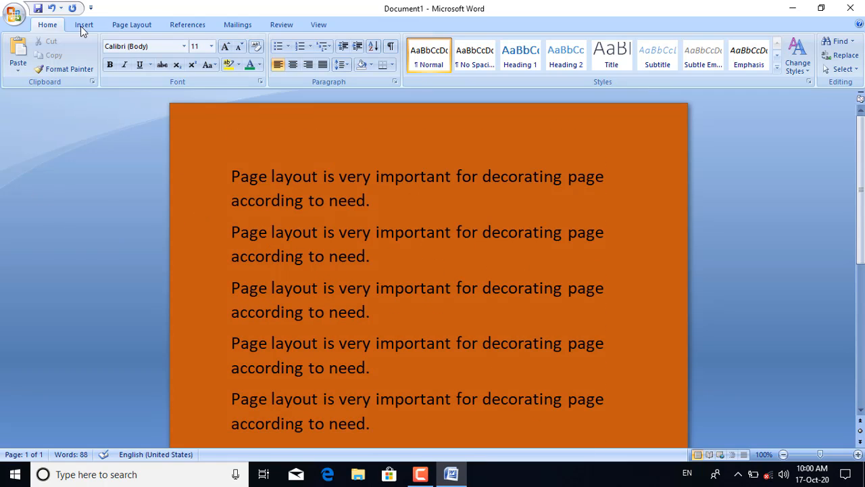
{"action": "left_click", "coordinate": [118, 26]}
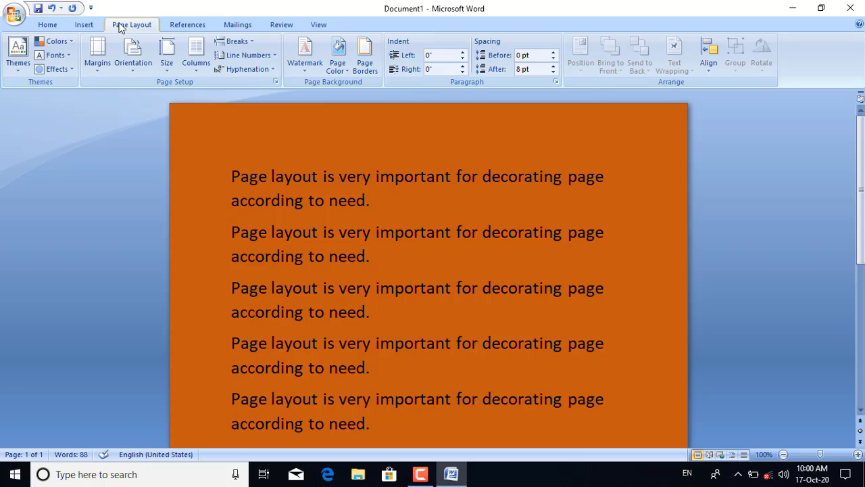
{"action": "left_click", "coordinate": [24, 73]}
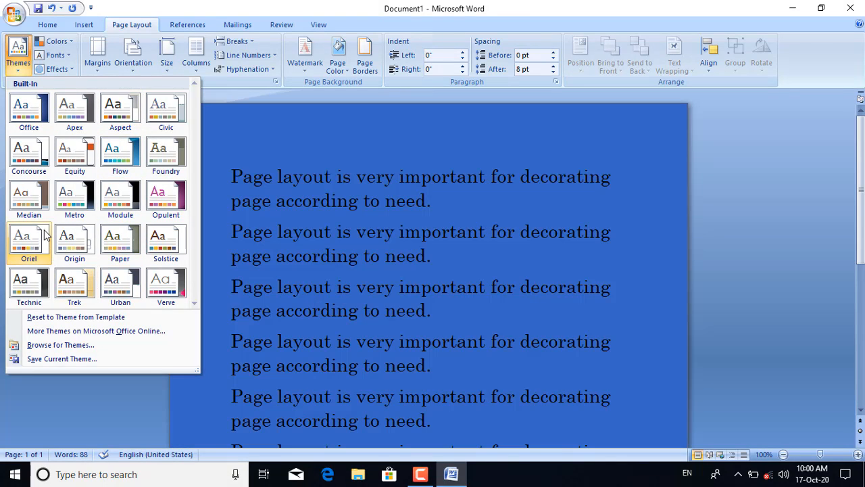
{"action": "left_click", "coordinate": [169, 198]}
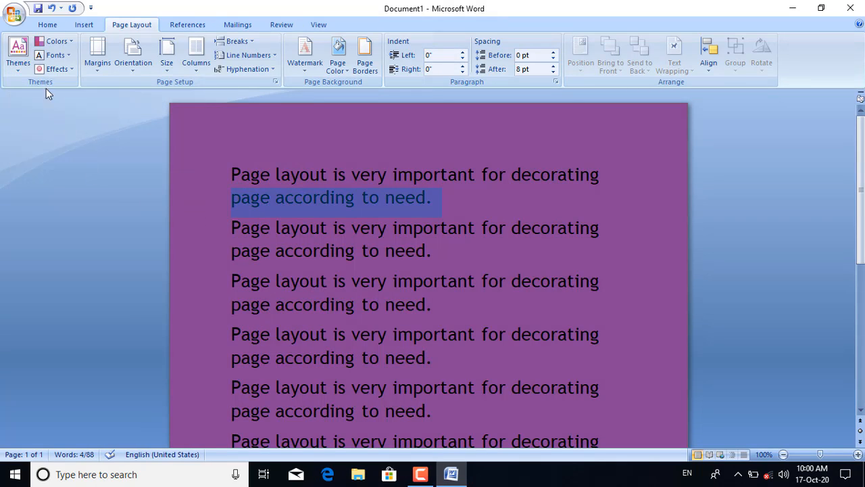
Change the theme colors to Metro and the theme fonts to Office Classic 2.
{"action": "left_click", "coordinate": [73, 41]}
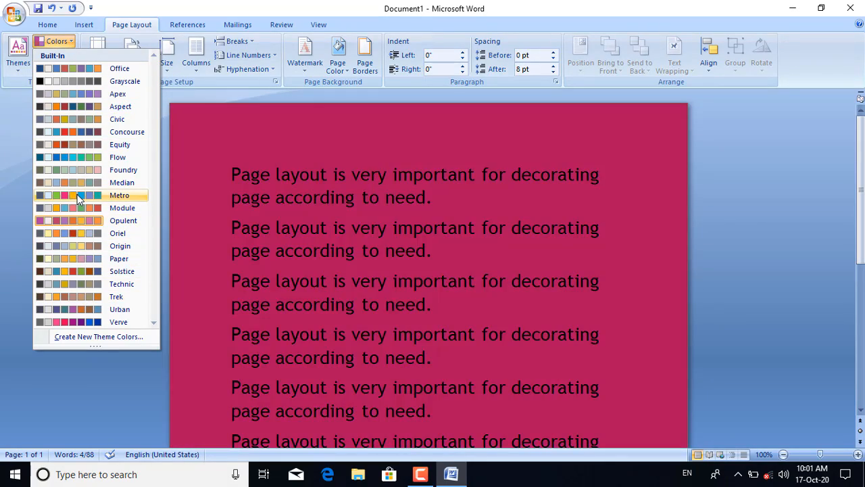
{"action": "left_click", "coordinate": [77, 193]}
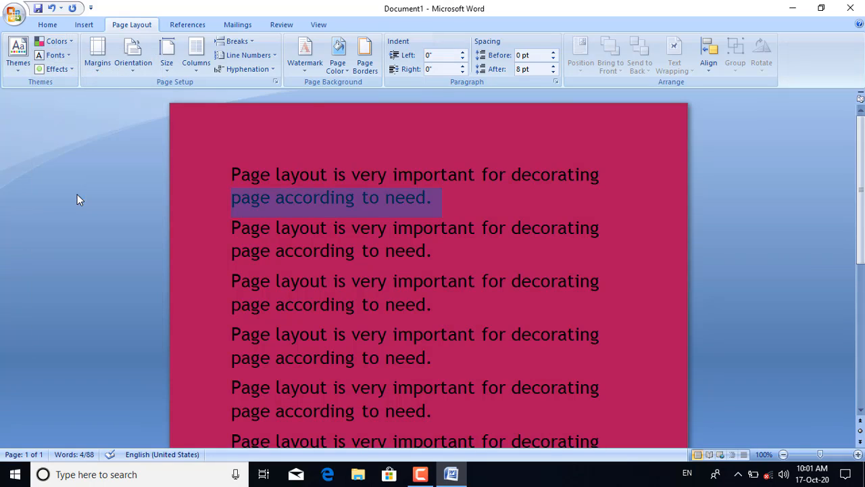
{"action": "left_click", "coordinate": [68, 56]}
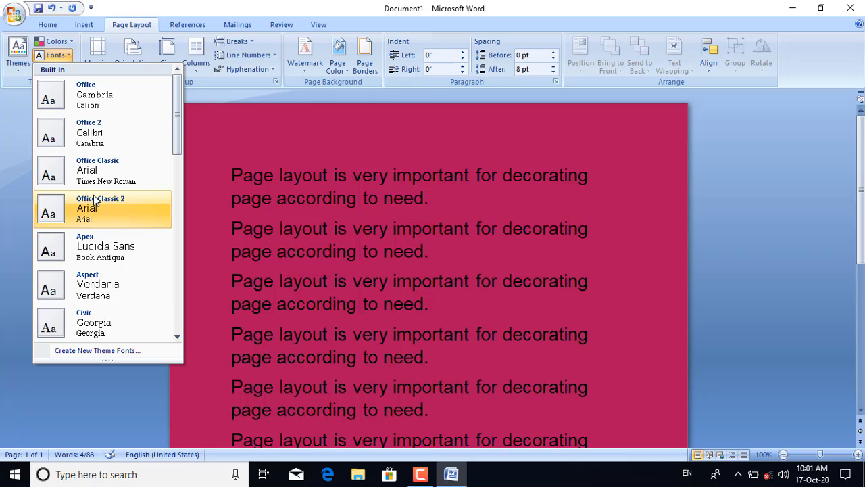
{"action": "left_click", "coordinate": [96, 202]}
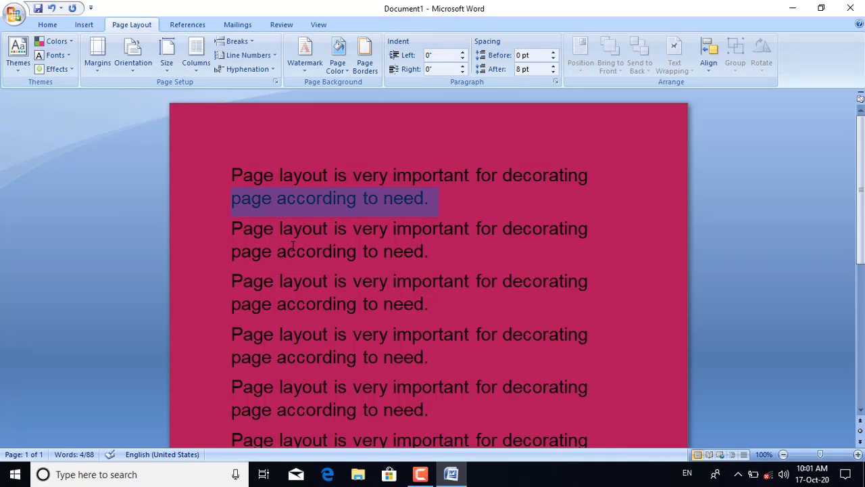
Deselect the text and apply the Equity theme effects to the document.
{"action": "left_click", "coordinate": [296, 251]}
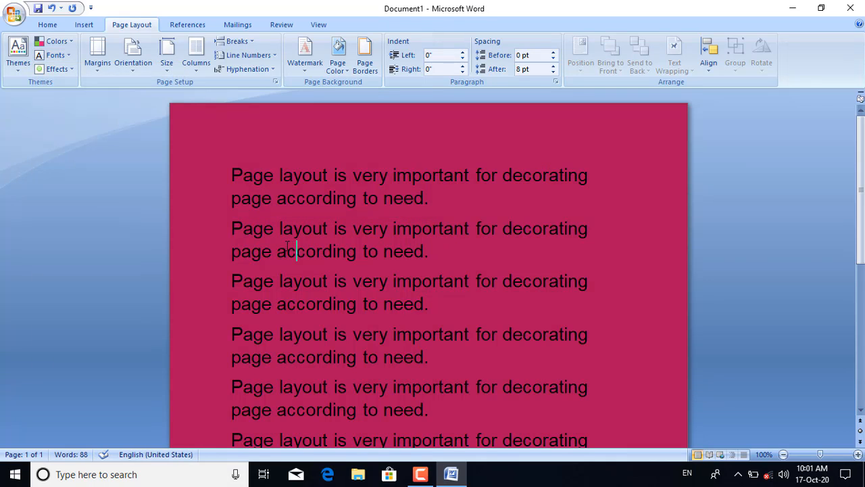
{"action": "left_click", "coordinate": [73, 72]}
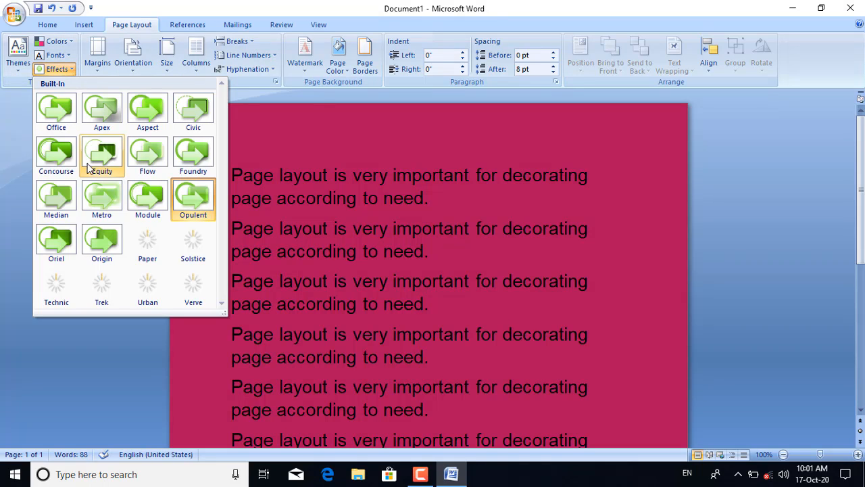
{"action": "left_click", "coordinate": [102, 154]}
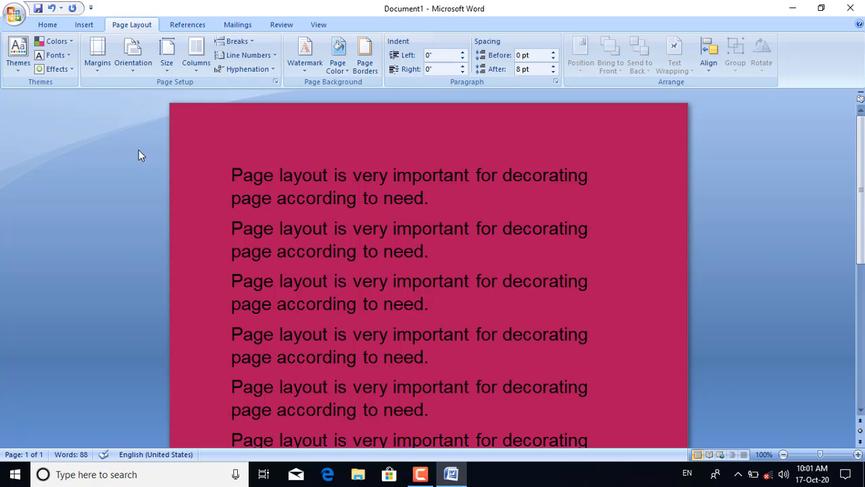
Examine the preset page margin options and the current margins around the text down the page.
{"action": "left_click", "coordinate": [96, 73]}
{"action": "left_click", "coordinate": [96, 73]}
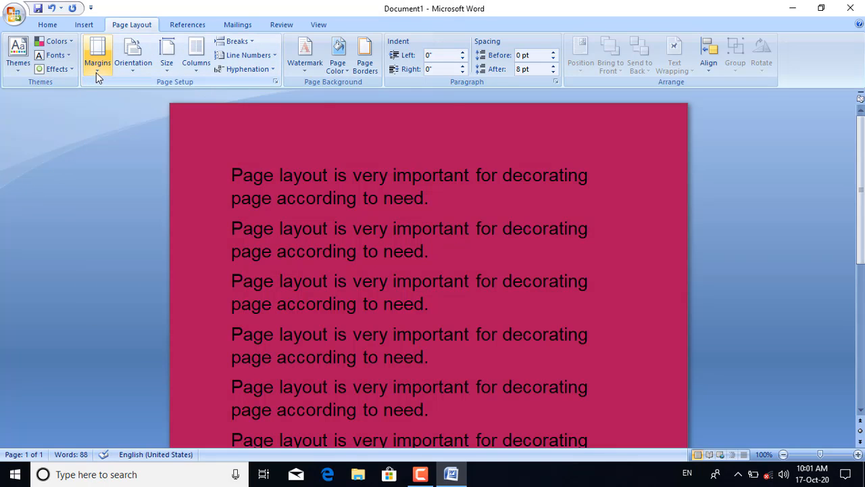
{"action": "left_click", "coordinate": [96, 72]}
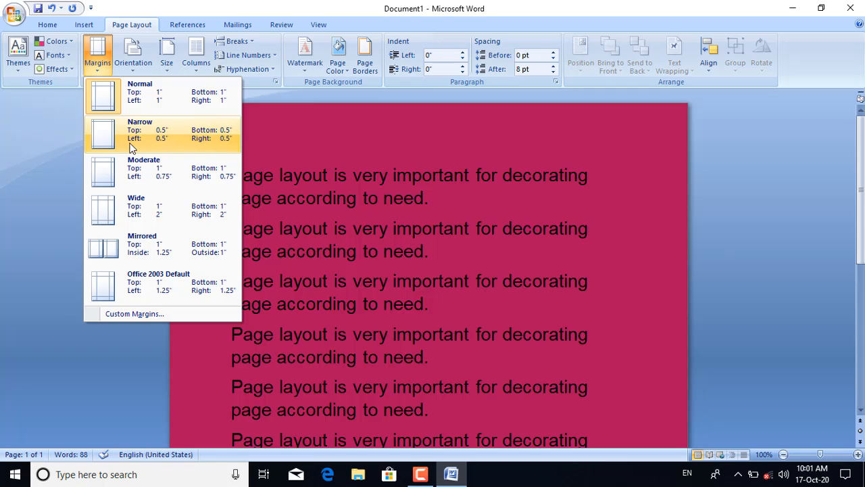
{"action": "left_click", "coordinate": [350, 196]}
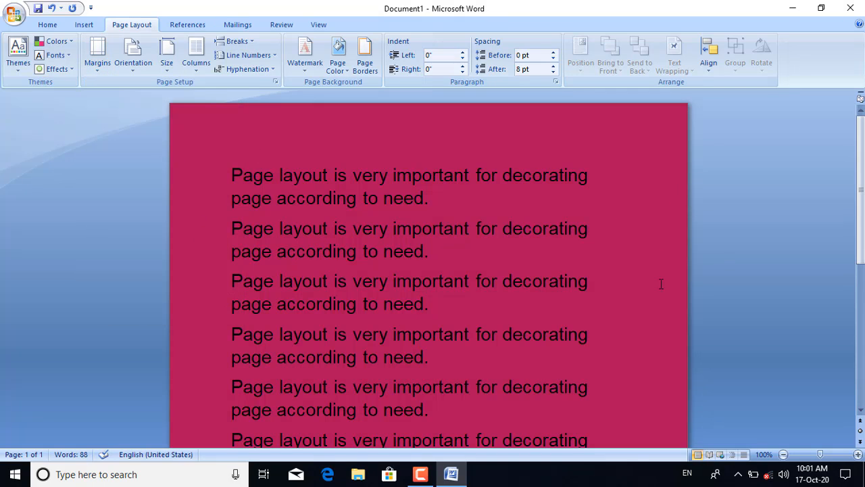
{"action": "scroll", "coordinate": [423, 146], "scroll_direction": "down", "scroll_amount": 8}
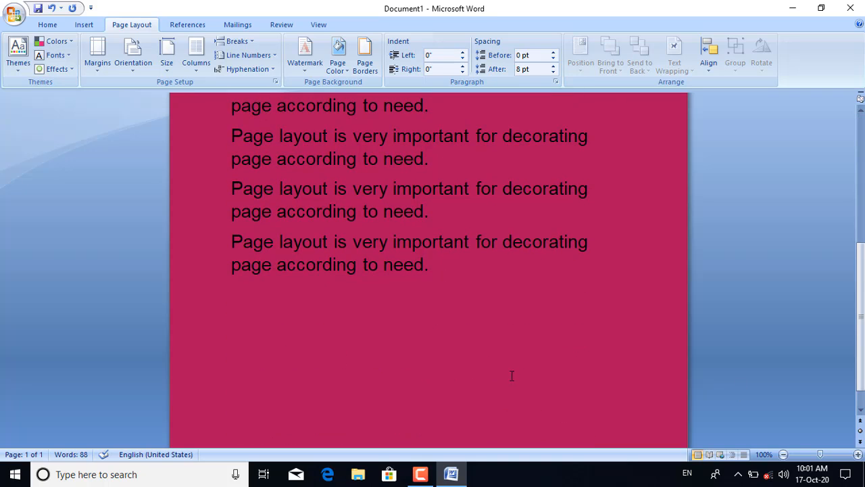
Apply the Narrow page margins to the document.
{"action": "scroll", "coordinate": [512, 376], "scroll_direction": "up", "scroll_amount": 8}
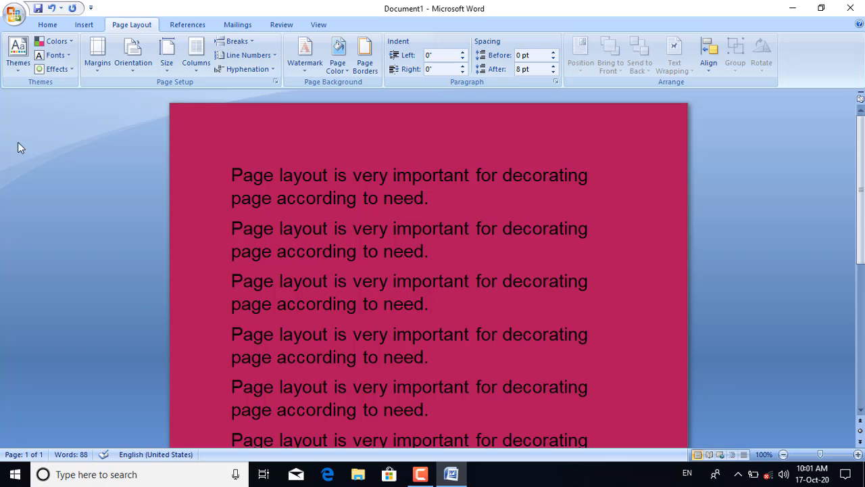
{"action": "left_click", "coordinate": [96, 68]}
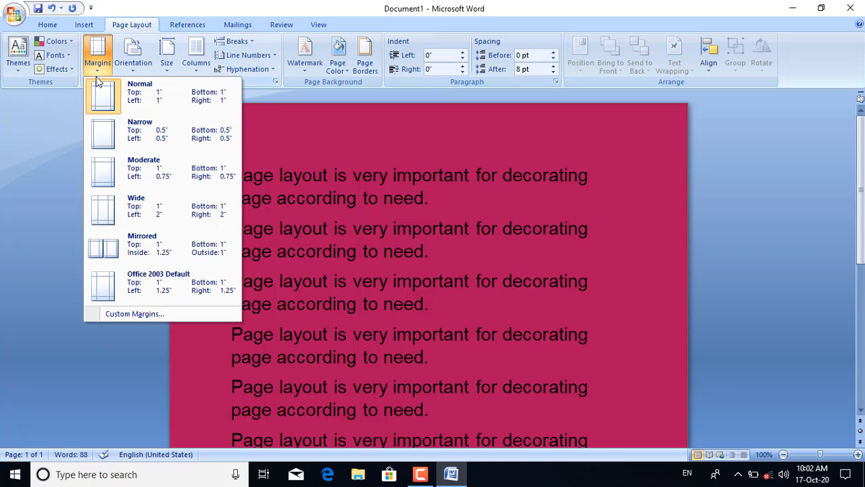
{"action": "left_click", "coordinate": [136, 139]}
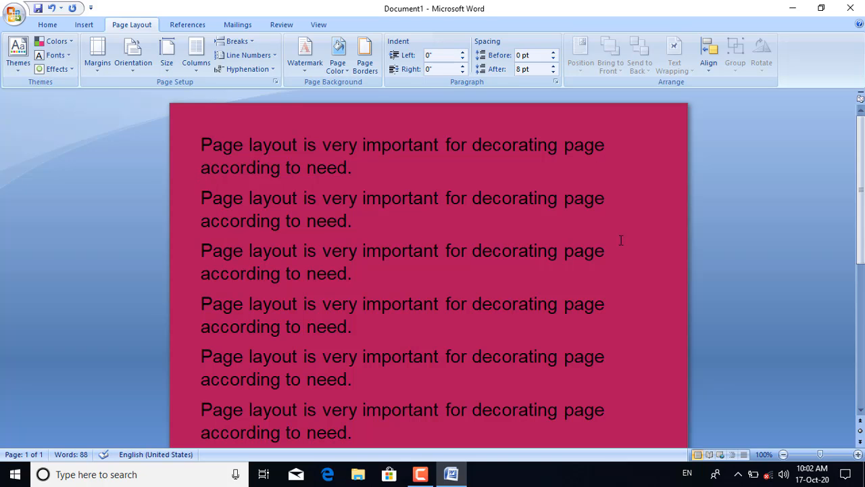
Paste the copied sentence four times at the end of the document's text.
{"action": "scroll", "coordinate": [471, 235], "scroll_direction": "down", "scroll_amount": 8}
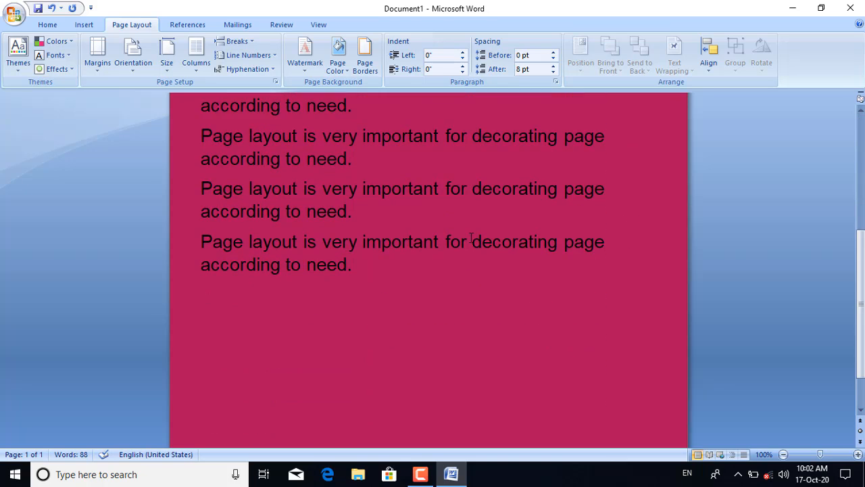
{"action": "left_click", "coordinate": [366, 201]}
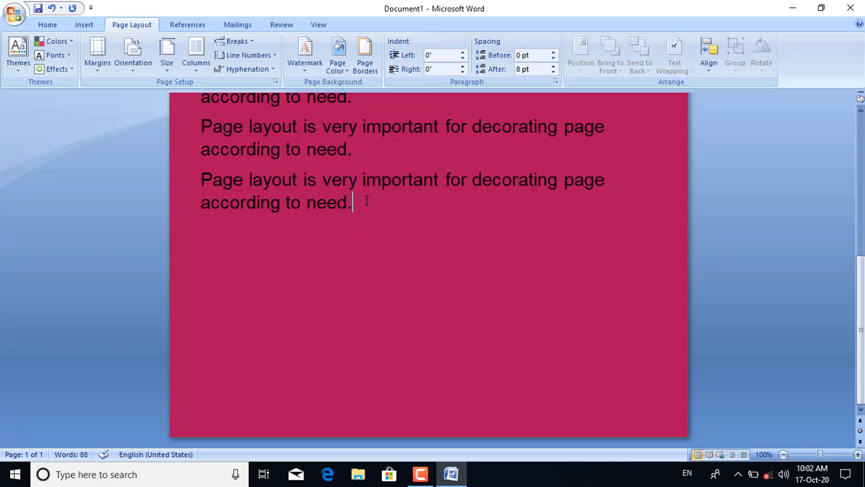
{"action": "key", "text": "ctrl+v"}
{"action": "key", "text": "ctrl+v"}
{"action": "key", "text": "ctrl+v"}
{"action": "key", "text": "ctrl+v"}
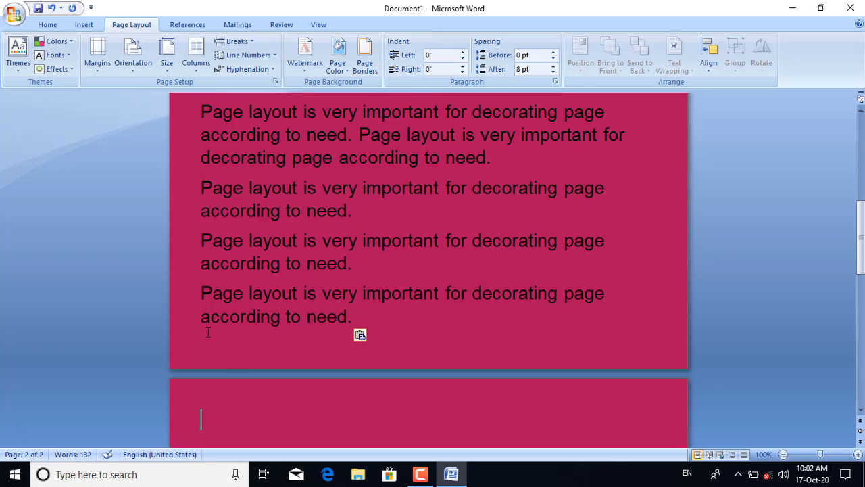
Change the page orientation to Landscape and review the rearranged text down the page.
{"action": "scroll", "coordinate": [291, 325], "scroll_direction": "up", "scroll_amount": 10}
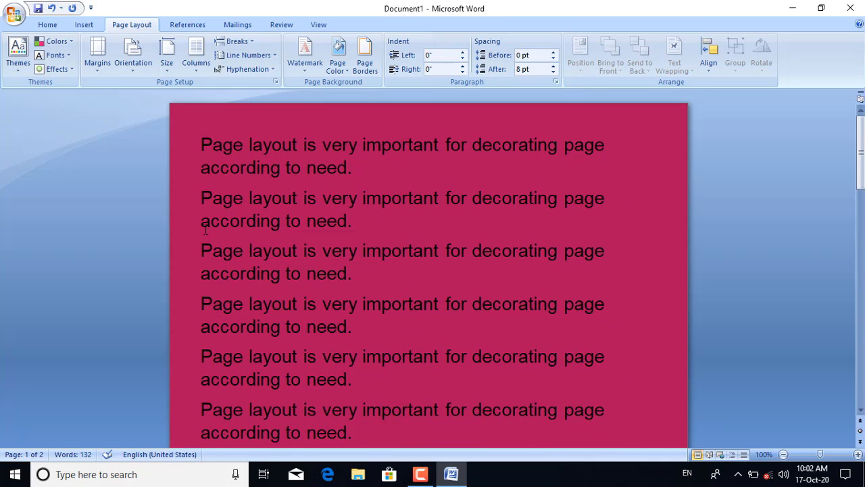
{"action": "left_click", "coordinate": [133, 74]}
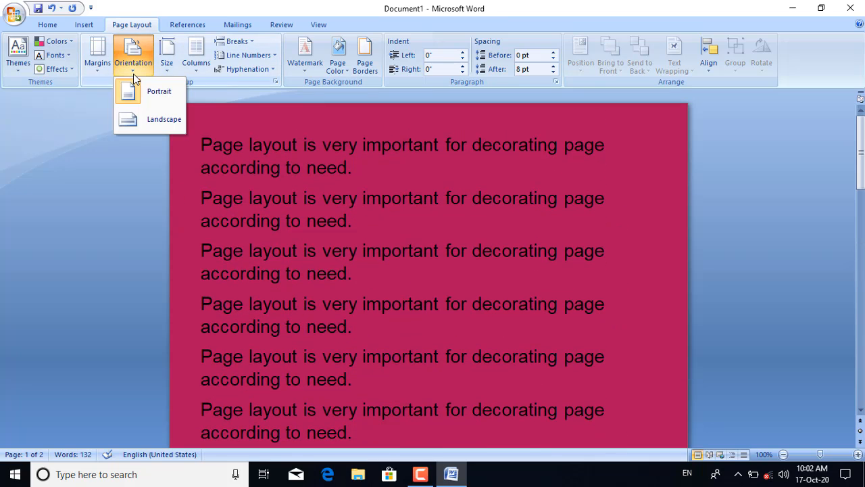
{"action": "left_click", "coordinate": [155, 119]}
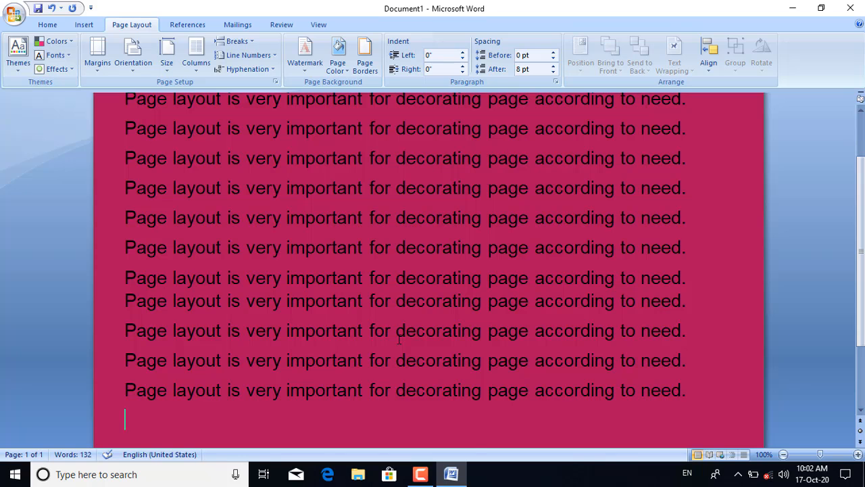
{"action": "scroll", "coordinate": [397, 336], "scroll_direction": "down", "scroll_amount": 5}
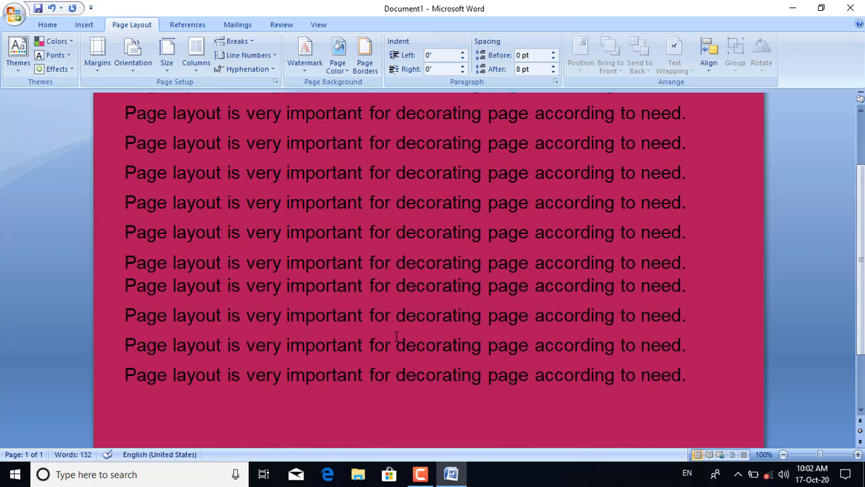
{"action": "scroll", "coordinate": [397, 336], "scroll_direction": "up", "scroll_amount": 5}
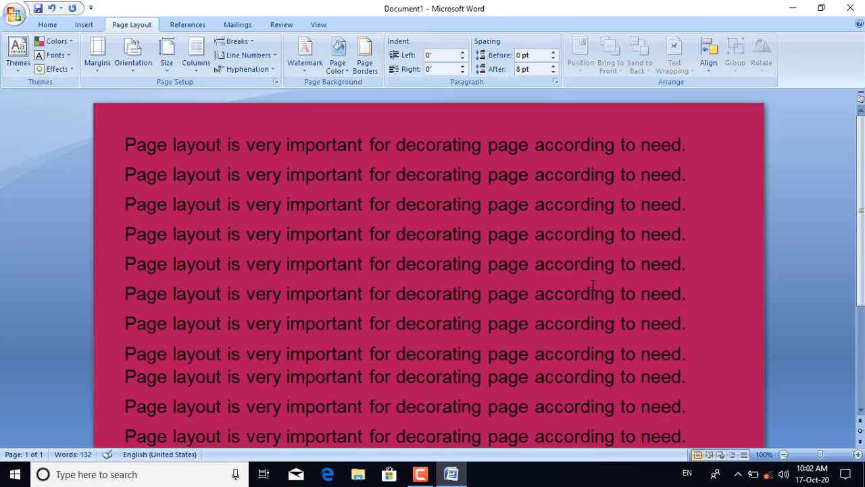
Browse the preset paper sizes and set the page size to A4.
{"action": "left_click", "coordinate": [169, 74]}
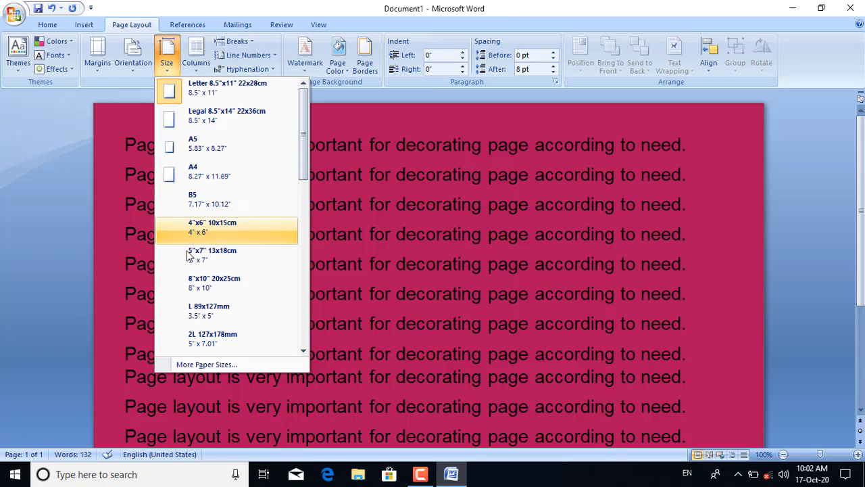
{"action": "scroll", "coordinate": [251, 224], "scroll_direction": "down", "scroll_amount": 6}
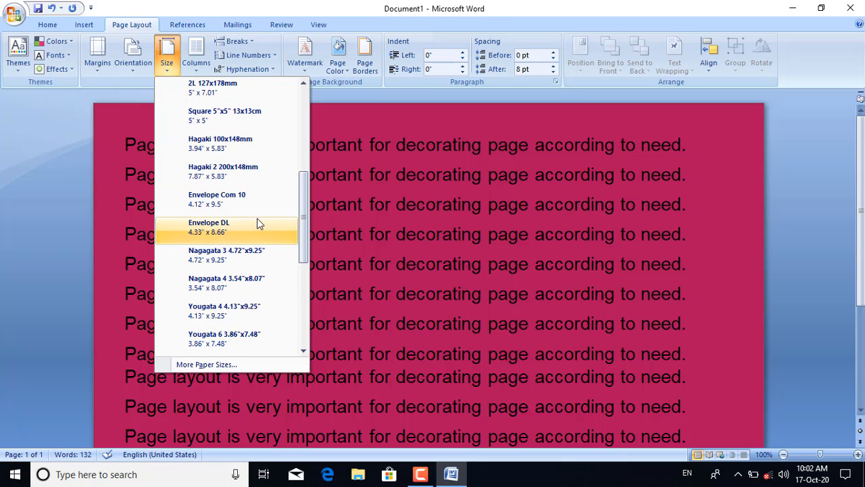
{"action": "scroll", "coordinate": [257, 223], "scroll_direction": "up", "scroll_amount": 6}
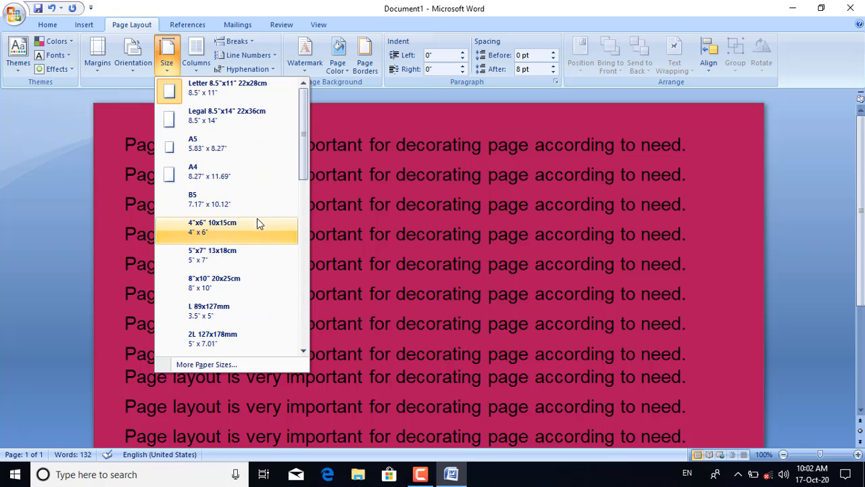
{"action": "left_click", "coordinate": [207, 178]}
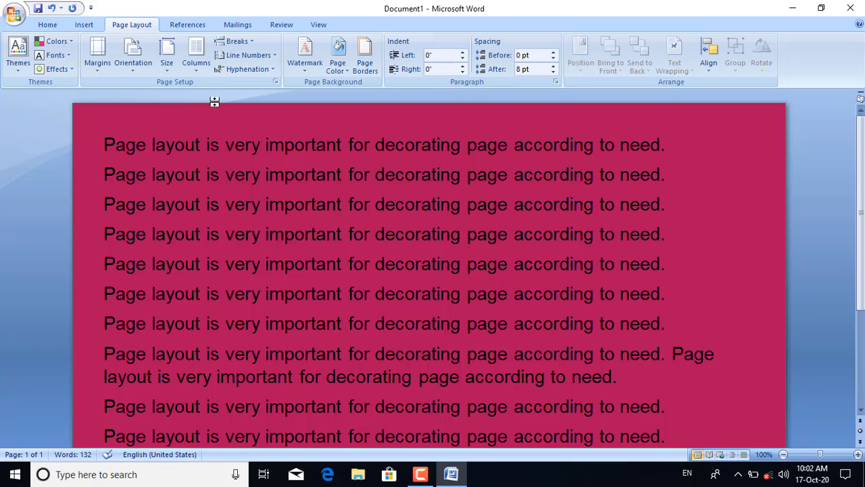
Arrange the document's text in two columns.
{"action": "left_click", "coordinate": [196, 72]}
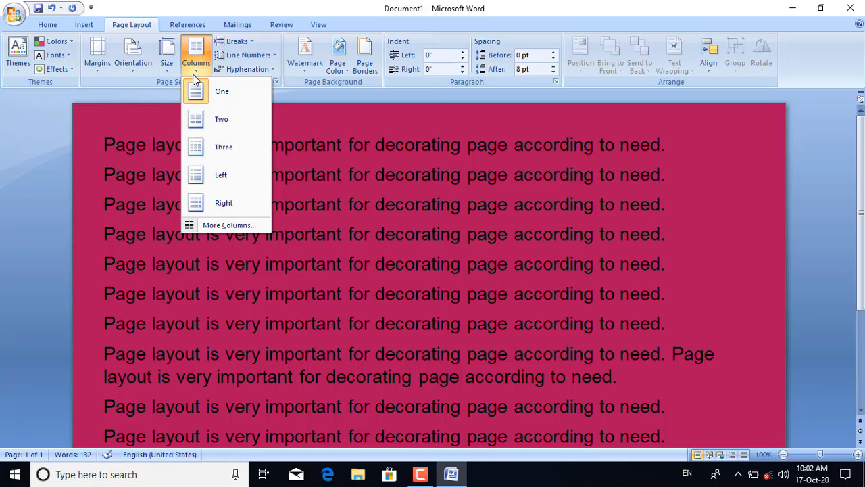
{"action": "left_click", "coordinate": [213, 121]}
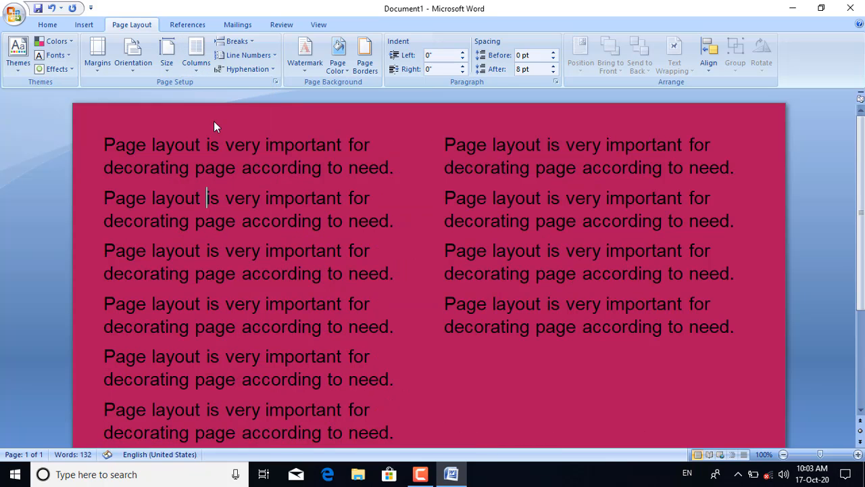
{"action": "scroll", "coordinate": [355, 255], "scroll_direction": "down", "scroll_amount": 3}
{"action": "scroll", "coordinate": [360, 267], "scroll_direction": "up", "scroll_amount": 2}
Insert a page break after the second paragraph of the second column, and undo it.
{"action": "left_click", "coordinate": [251, 43]}
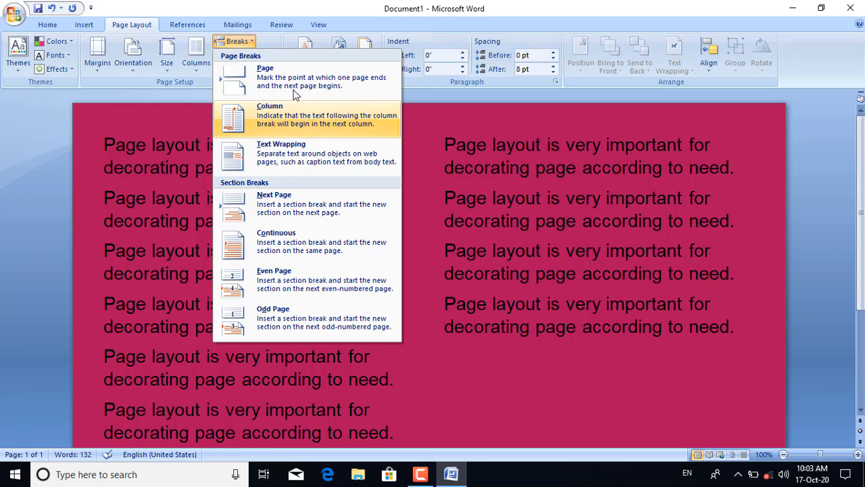
{"action": "left_click", "coordinate": [476, 239]}
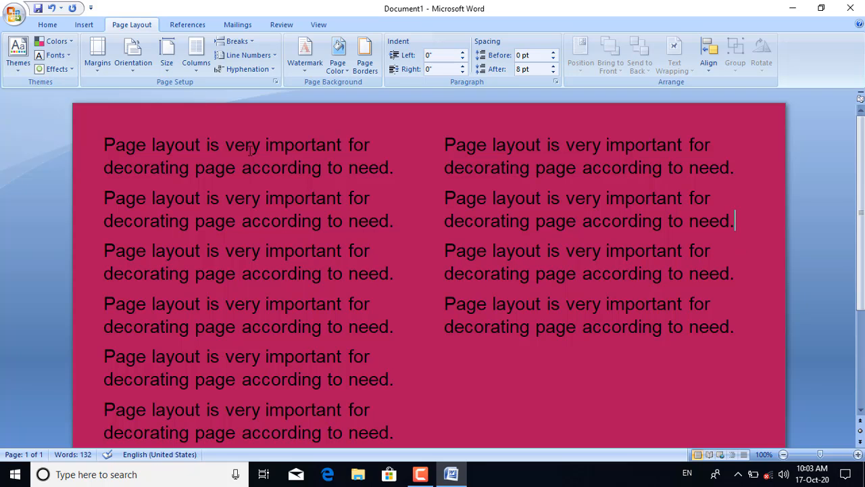
{"action": "left_click", "coordinate": [237, 42]}
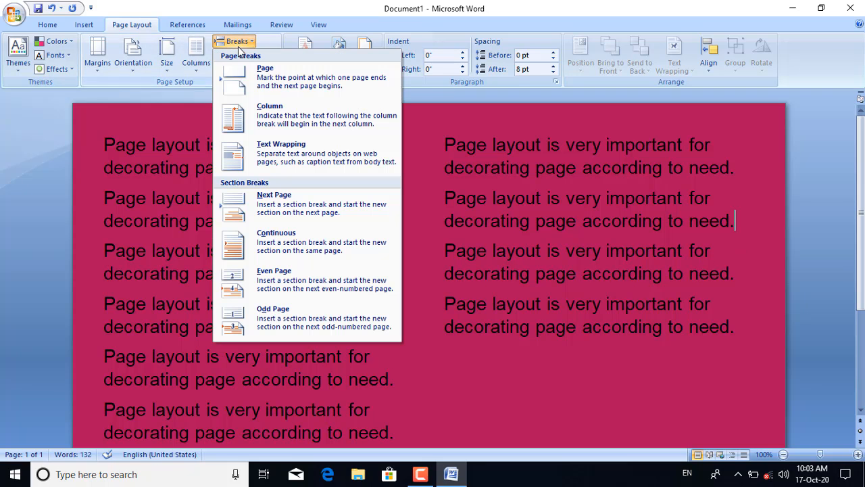
{"action": "left_click", "coordinate": [258, 80]}
{"action": "scroll", "coordinate": [345, 324], "scroll_direction": "down", "scroll_amount": 4}
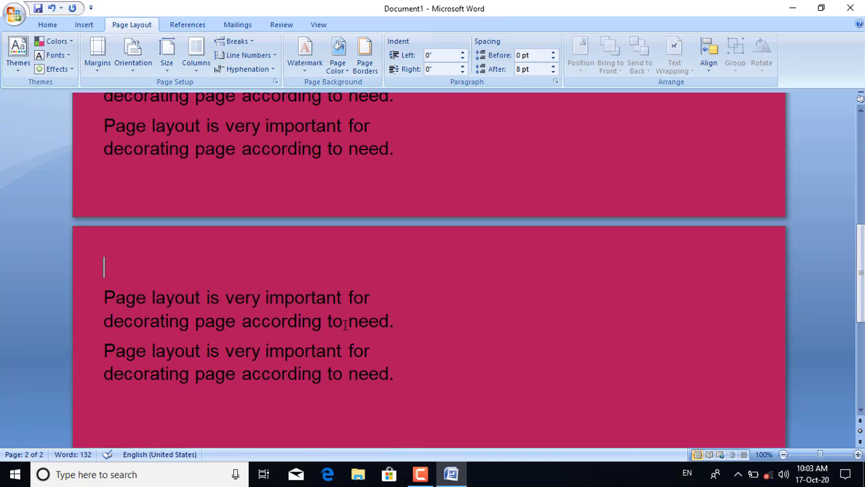
{"action": "key", "text": "ctrl+z"}
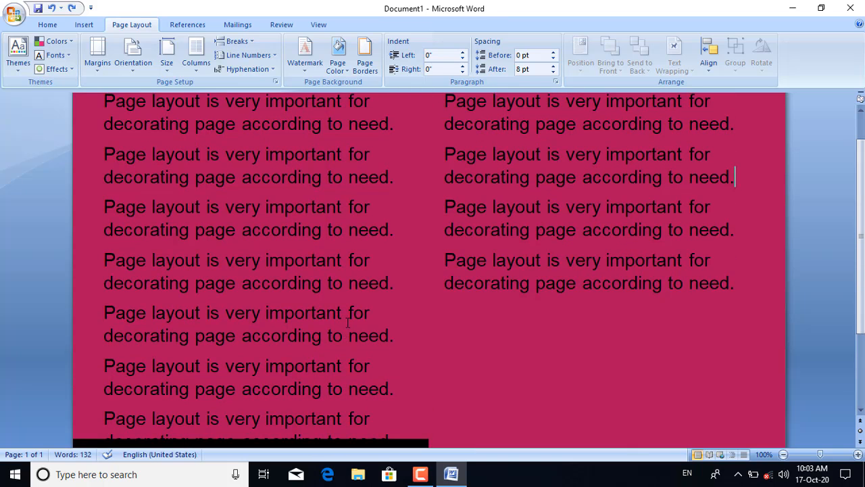
Insert a column break inside the word "according" in the first column's third paragraph, and delete it again.
{"action": "left_click", "coordinate": [256, 43]}
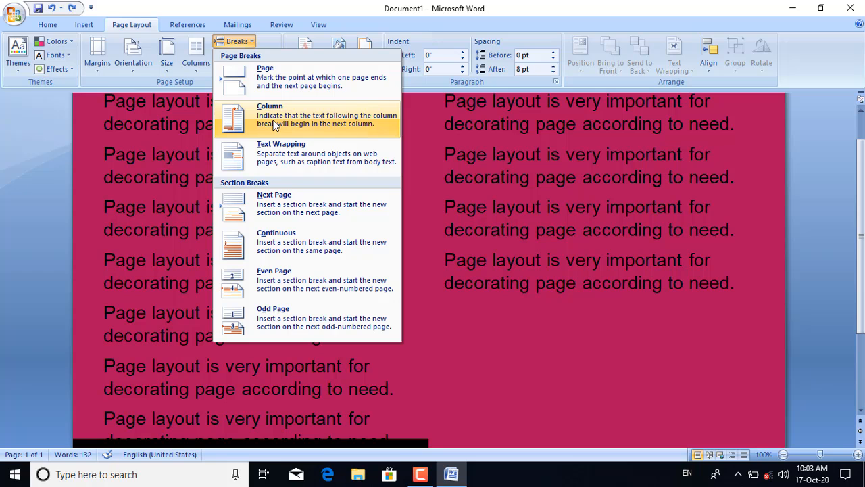
{"action": "left_click", "coordinate": [275, 125]}
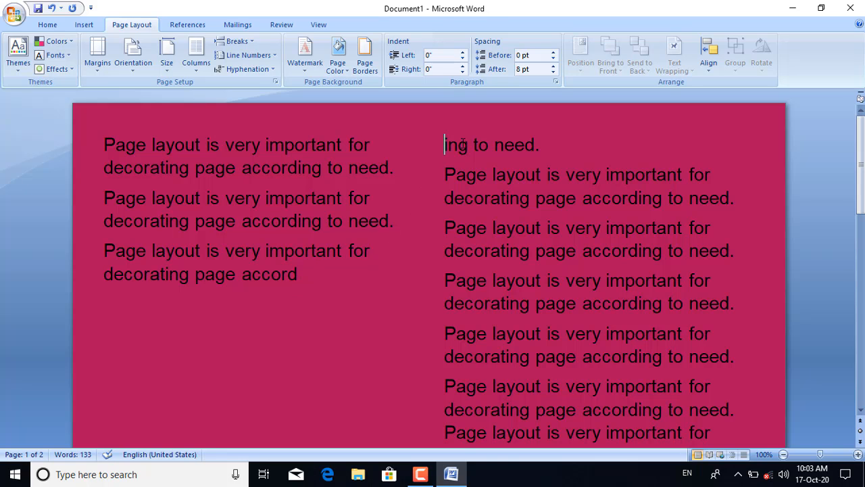
{"action": "key", "text": "BackSpace"}
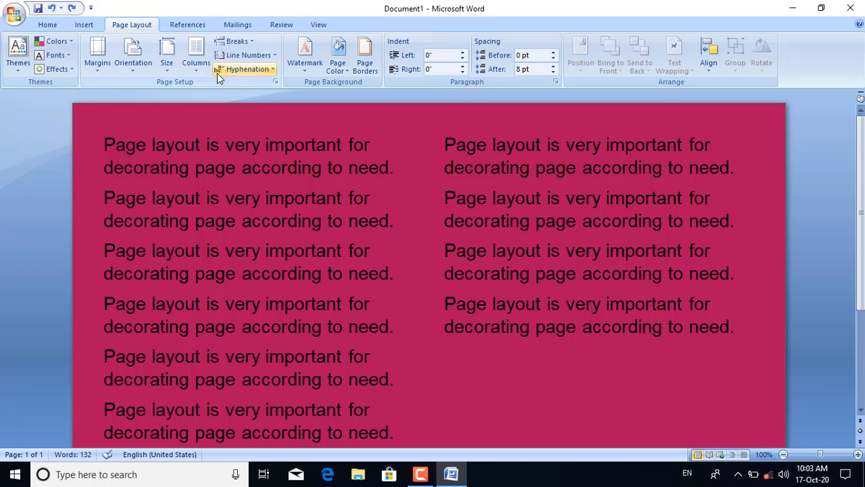
Insert a Text Wrapping break inside "according" in the third paragraph and review the available section break types.
{"action": "left_click", "coordinate": [244, 42]}
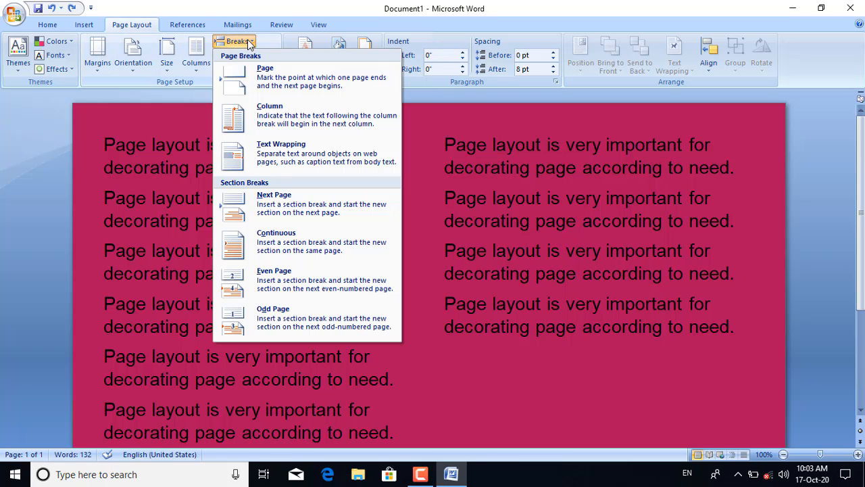
{"action": "left_click", "coordinate": [269, 153]}
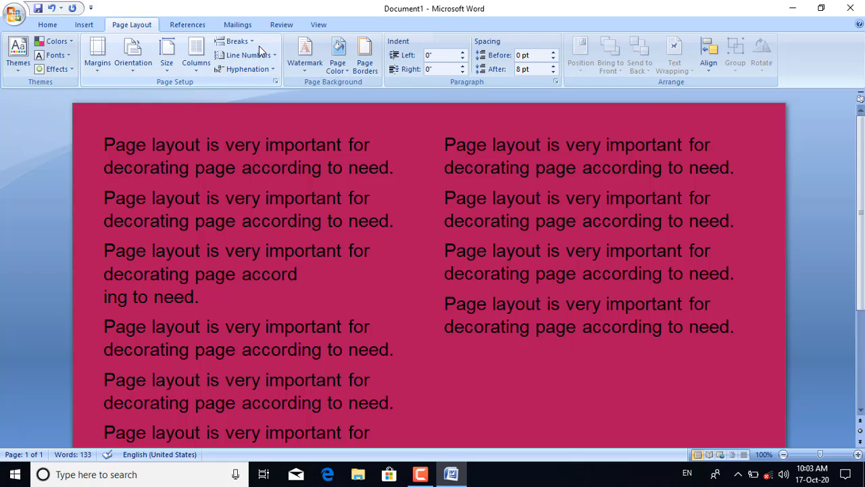
{"action": "left_click", "coordinate": [236, 42]}
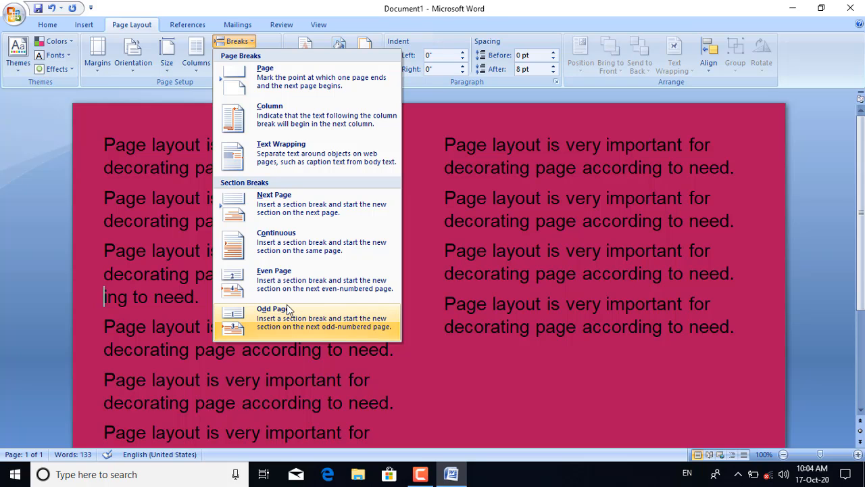
{"action": "left_click", "coordinate": [276, 48]}
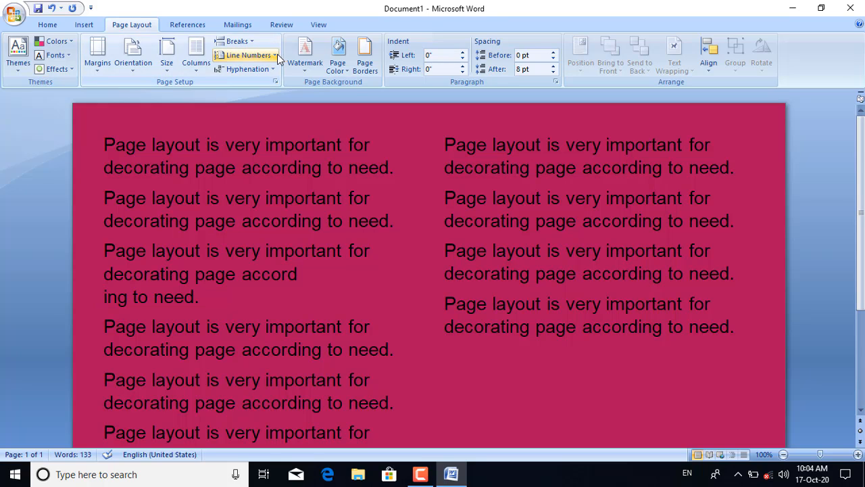
Turn on Continuous line numbering and check the numbers down both columns.
{"action": "left_click", "coordinate": [276, 56]}
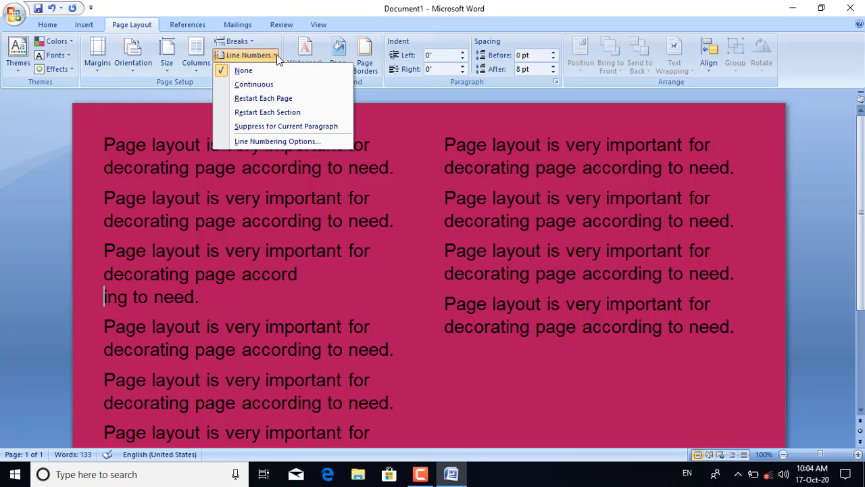
{"action": "left_click", "coordinate": [264, 87]}
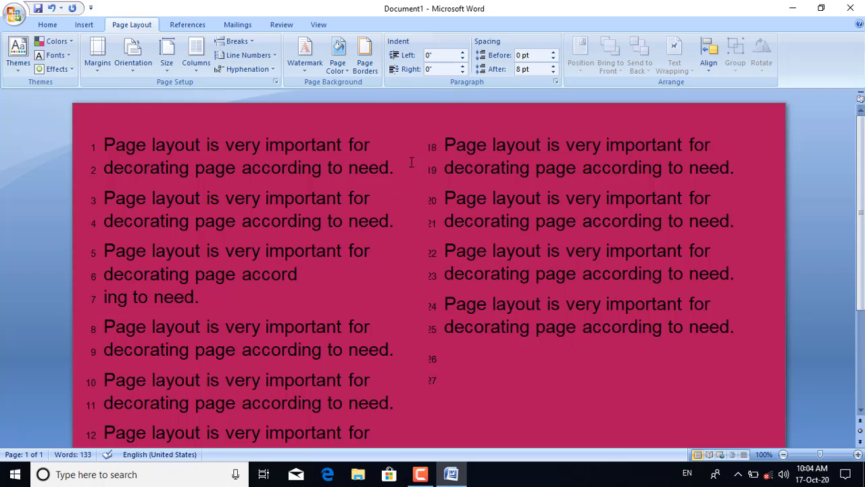
{"action": "scroll", "coordinate": [52, 283], "scroll_direction": "down", "scroll_amount": 5}
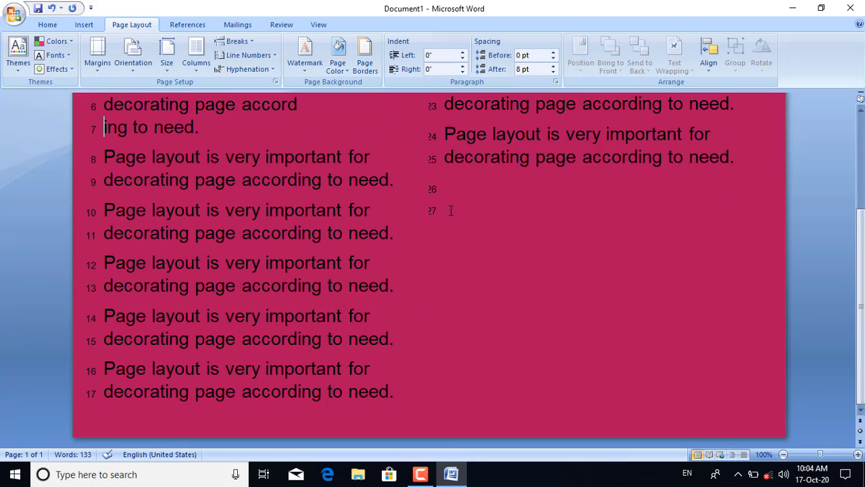
Set the document's hyphenation to Automatic.
{"action": "scroll", "coordinate": [428, 242], "scroll_direction": "up", "scroll_amount": 5}
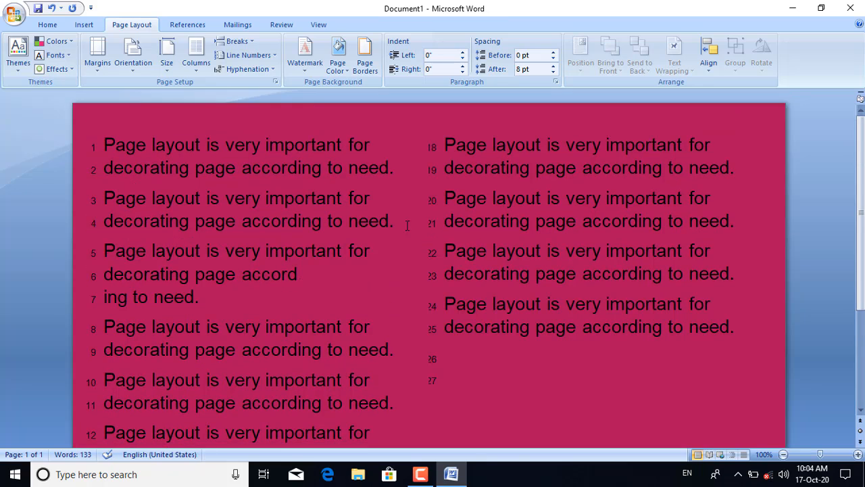
{"action": "left_click", "coordinate": [273, 72]}
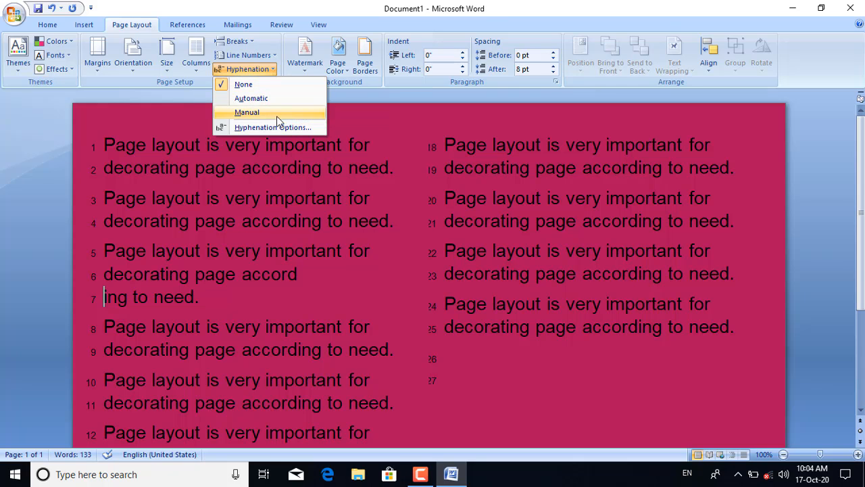
{"action": "left_click", "coordinate": [267, 98]}
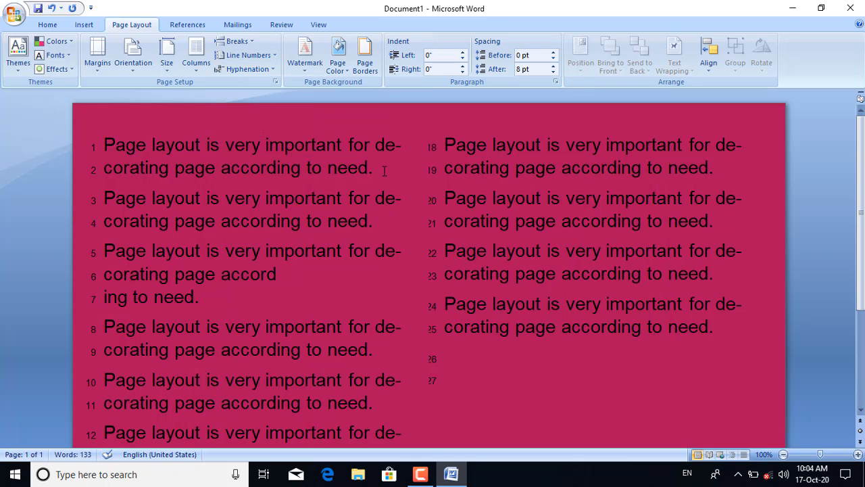